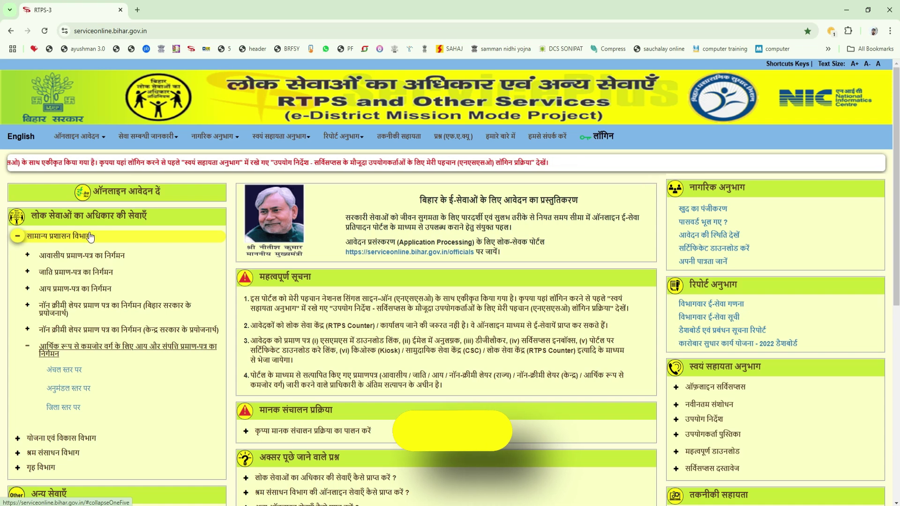
Open the EWS certificate application form at sub-division (अनुमंडल स्तर पर) level
click(110, 31)
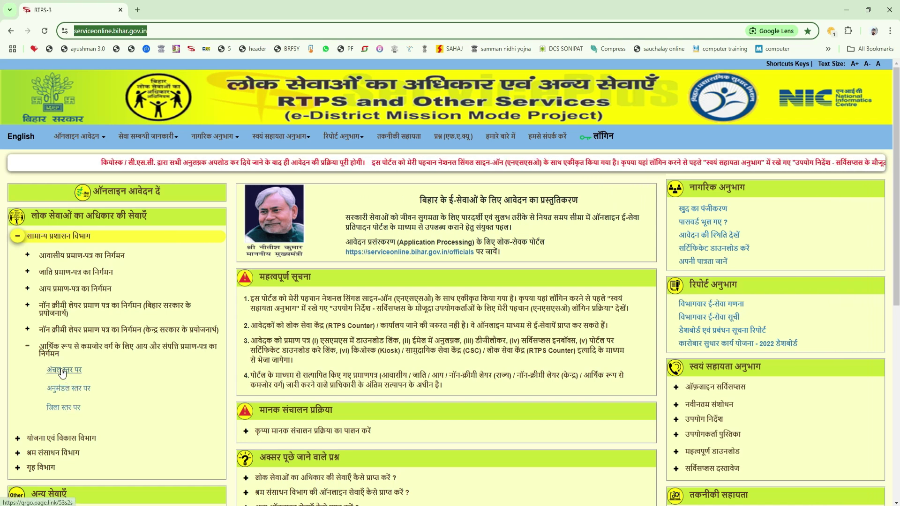
click(69, 393)
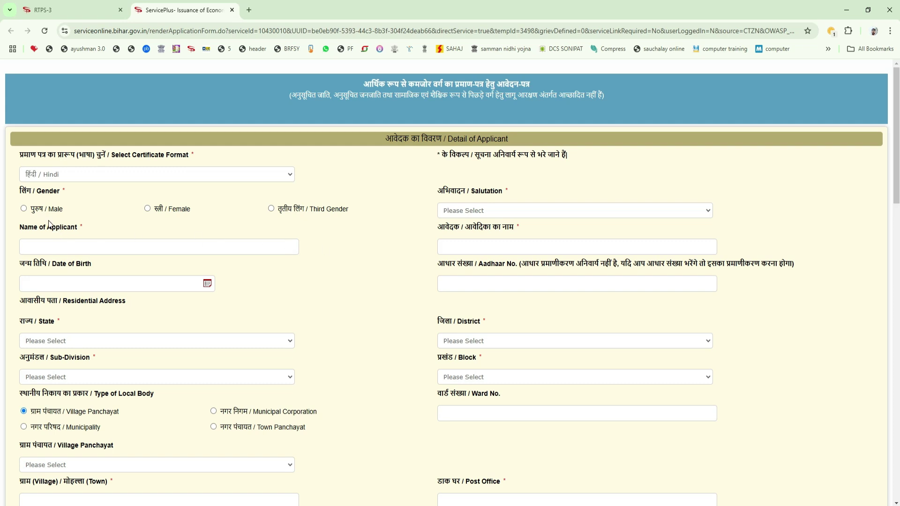
Set gender Male and salutation श्री, and enter the applicant's full name in English and Hindi
click(23, 209)
click(465, 212)
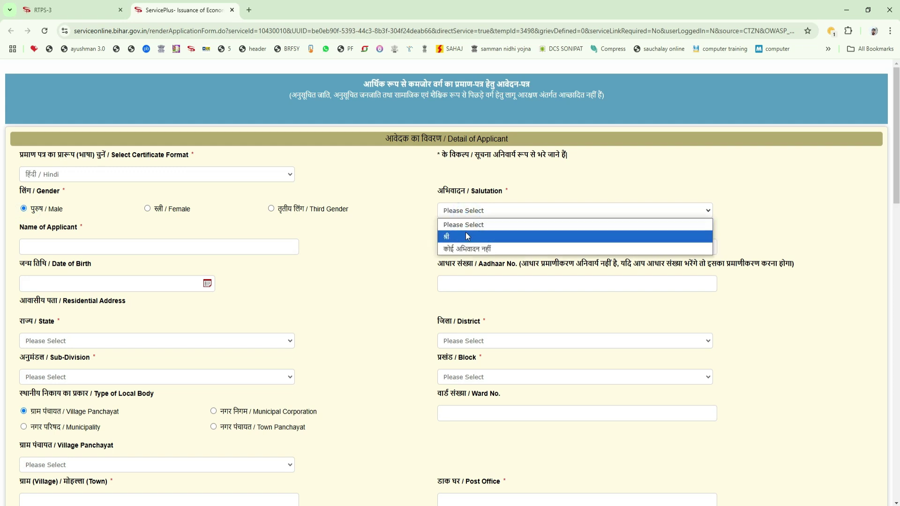
click(466, 235)
click(250, 249)
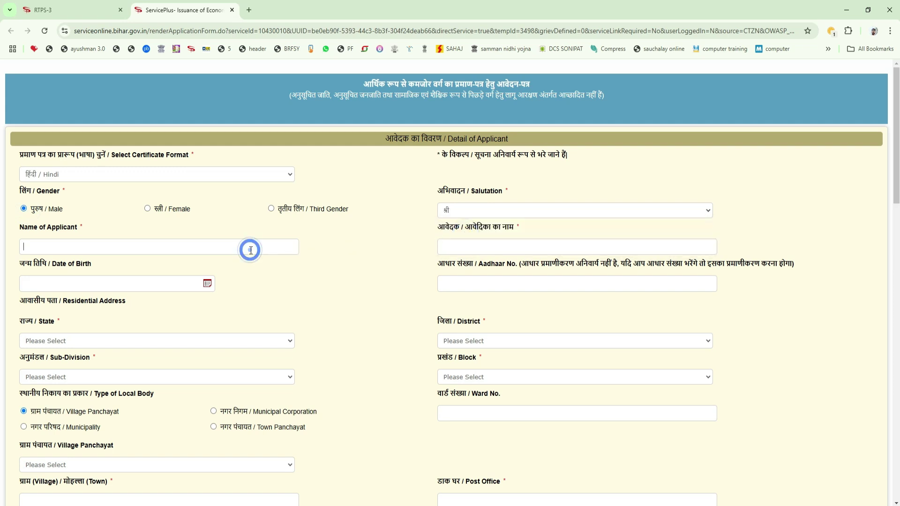
click(465, 247)
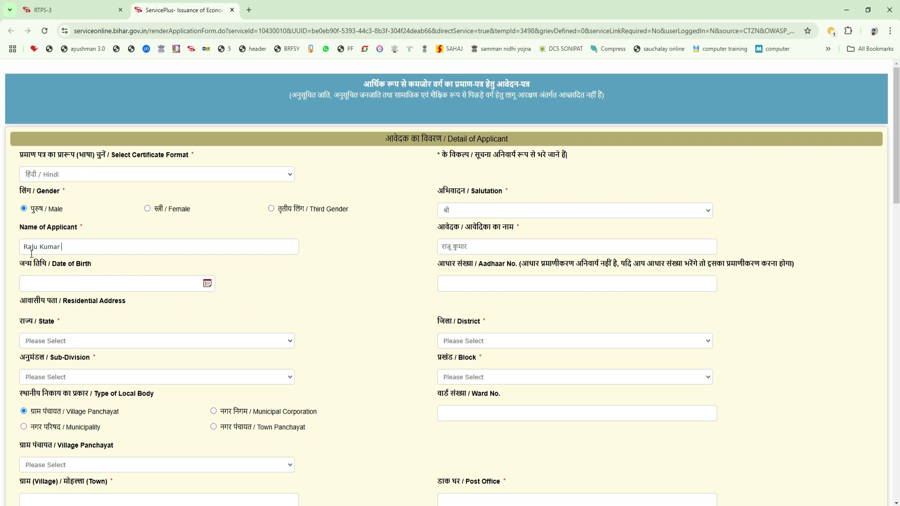
click(207, 283)
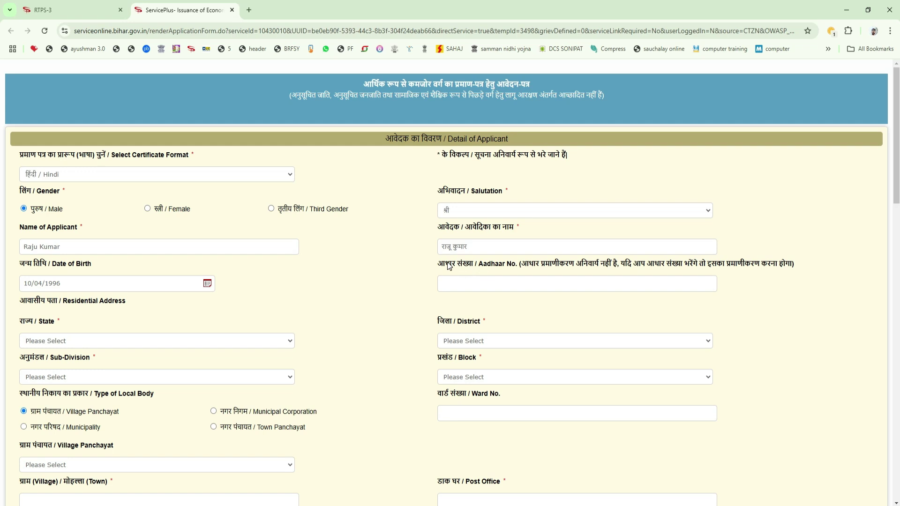
drag(445, 264, 519, 271)
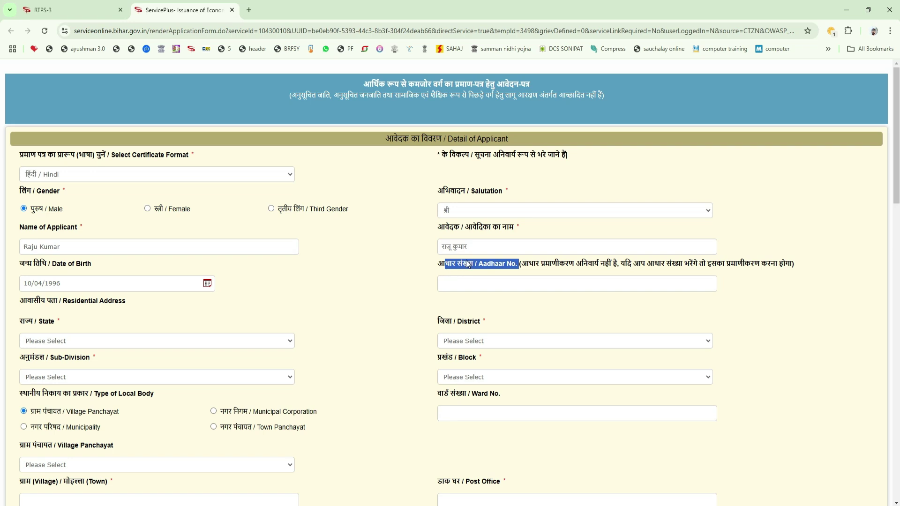
click(448, 269)
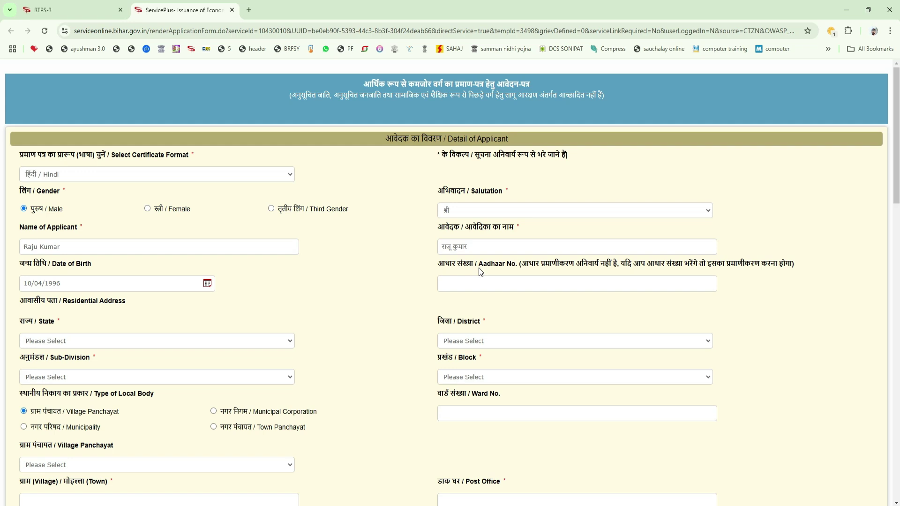
Choose state BIHAR, district SAMASTIPUR, sub-division SAMASTIPUR SADAR and block SARAIRANJAN
click(235, 339)
click(232, 365)
click(463, 346)
scroll(478, 281, down, 5)
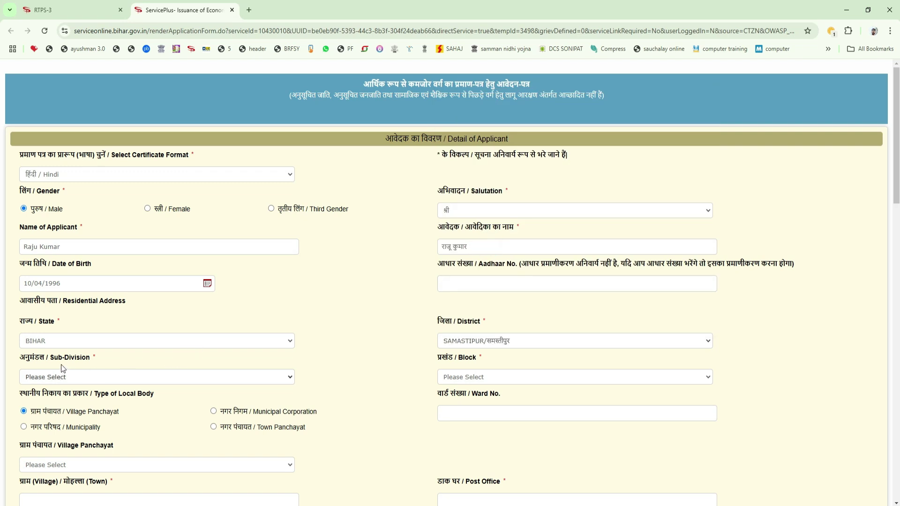
click(89, 376)
click(74, 438)
click(454, 377)
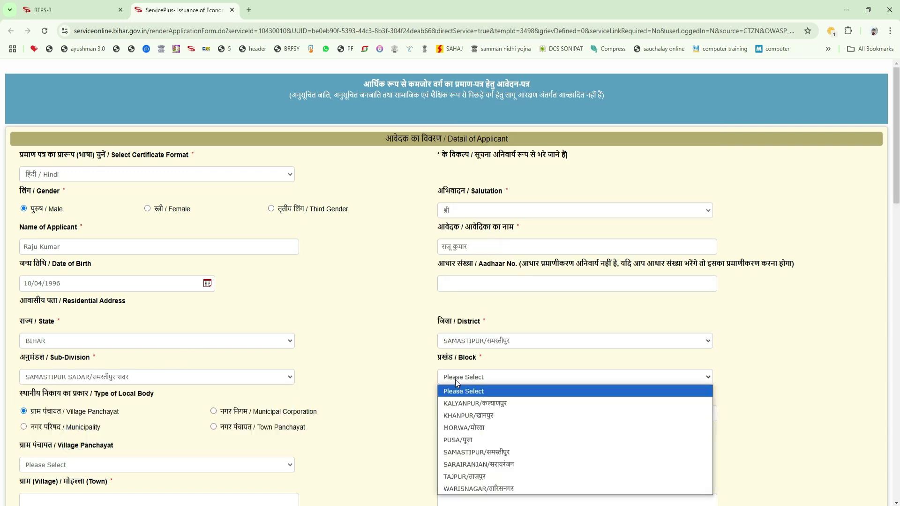
click(468, 462)
scroll(341, 356, down, 4)
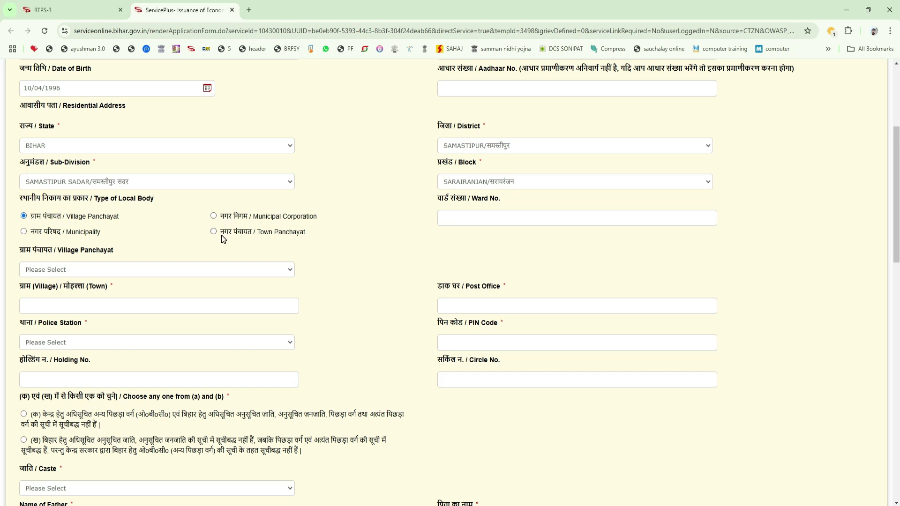
Mark the area as Village Panchayat, enter ward 06 and choose panchayat DHARAMPUR
click(24, 215)
click(467, 221)
text(06)
click(473, 242)
click(105, 268)
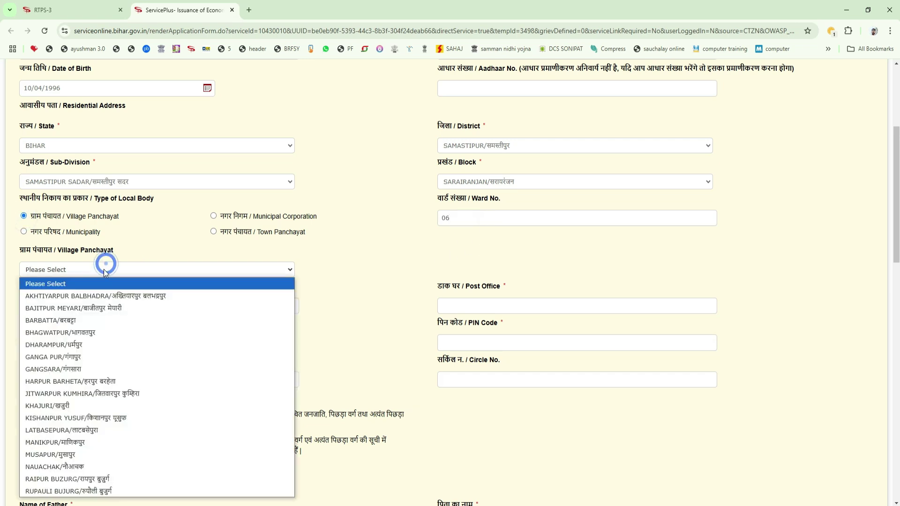
click(103, 344)
Fill in village and post office, choose police station Sarairanjan, and enter the PIN code
click(129, 307)
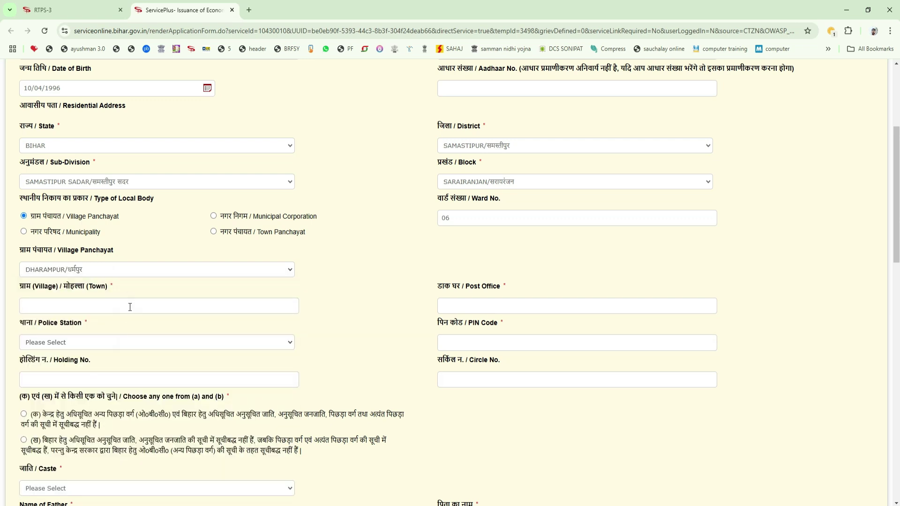
text(Khetaapur dharmpur)
click(460, 310)
text(manikpur)
click(188, 342)
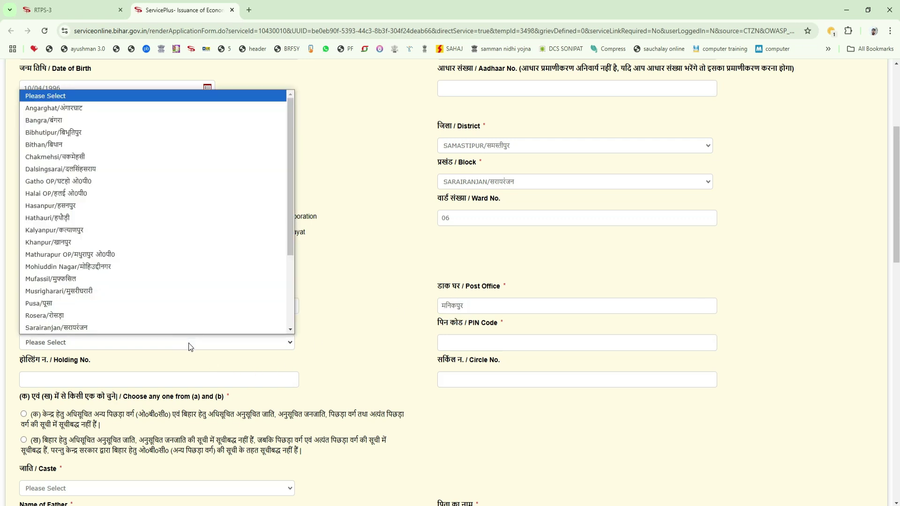
click(190, 346)
click(564, 348)
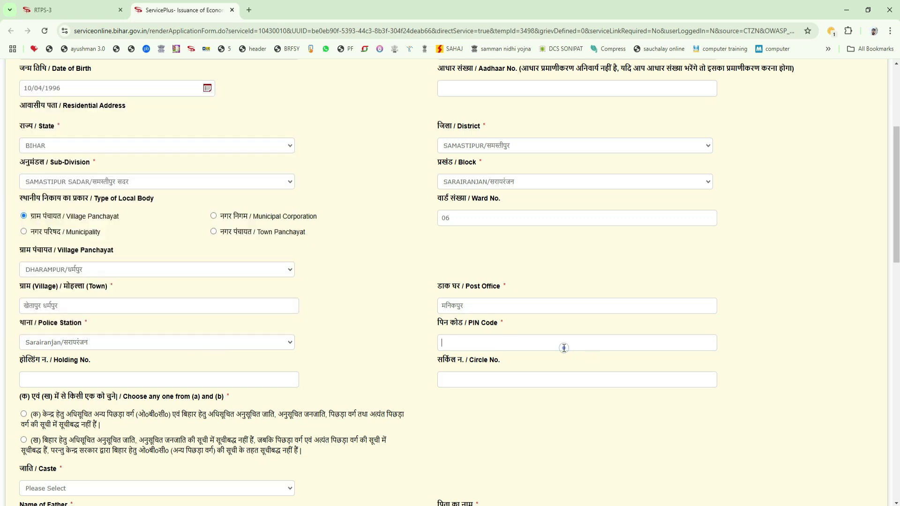
text(800000)
Select statement (b) and set the caste to ब्राह्मण / Brahman
scroll(471, 358, down, 1)
scroll(471, 359, down, 4)
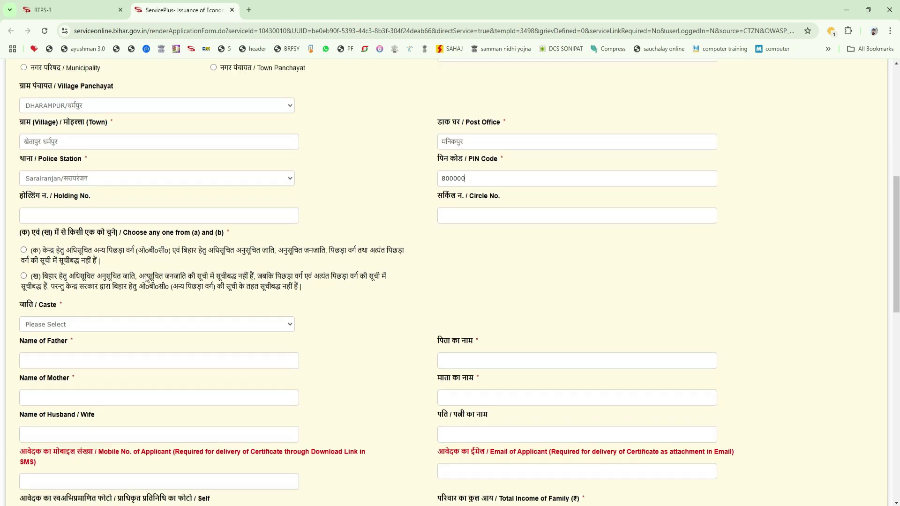
scroll(38, 208, down, 1)
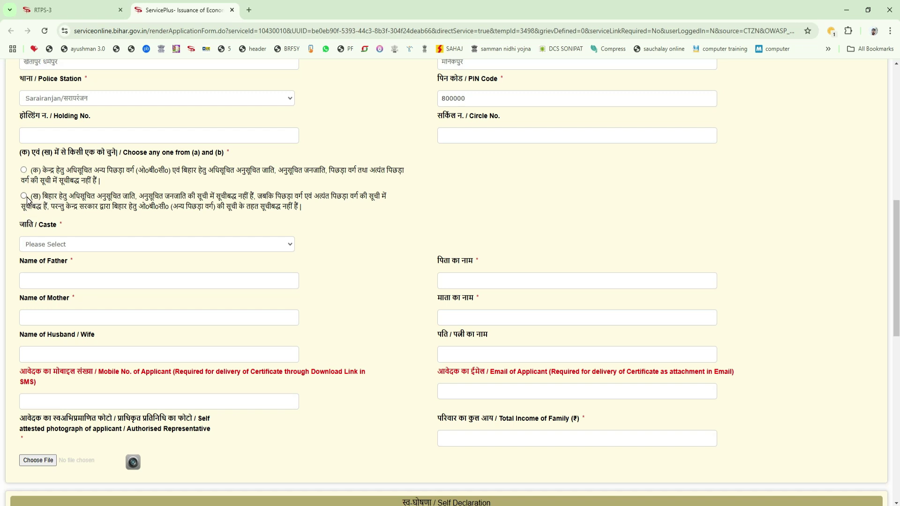
click(24, 196)
click(51, 245)
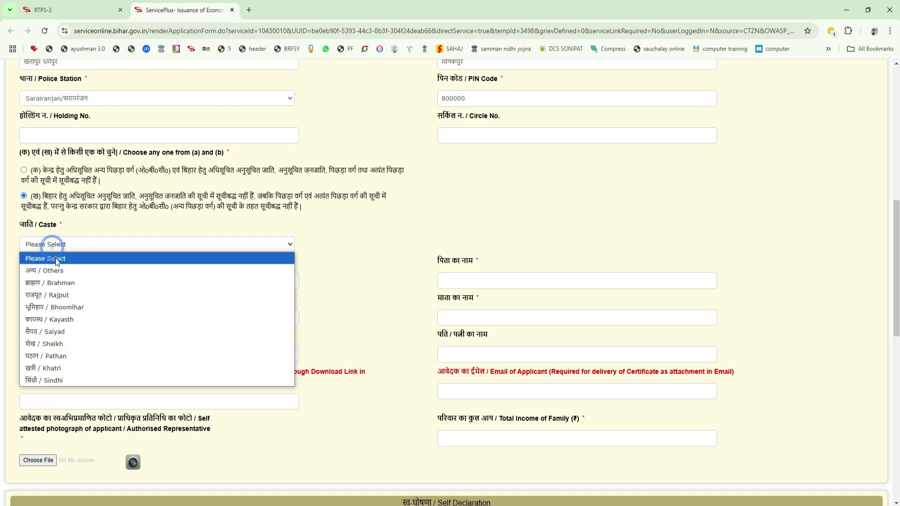
click(57, 282)
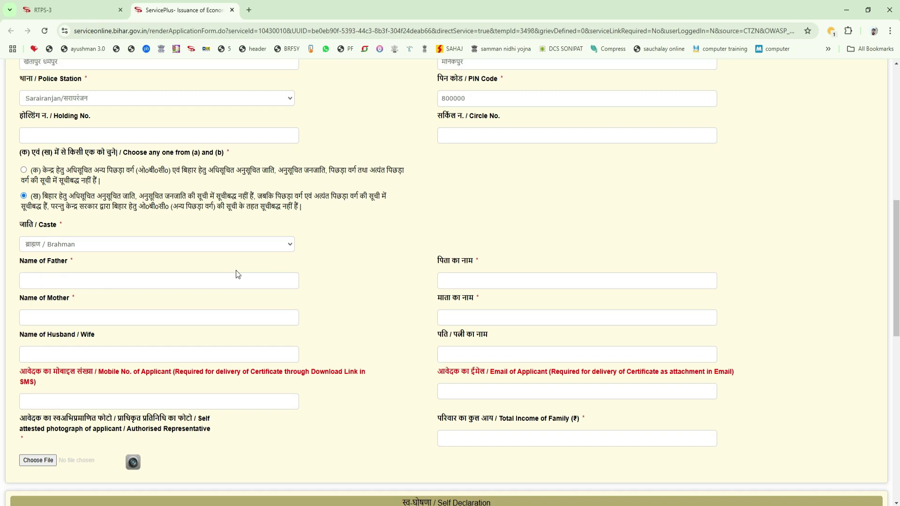
Enter the father's and mother's full names
click(161, 282)
click(162, 316)
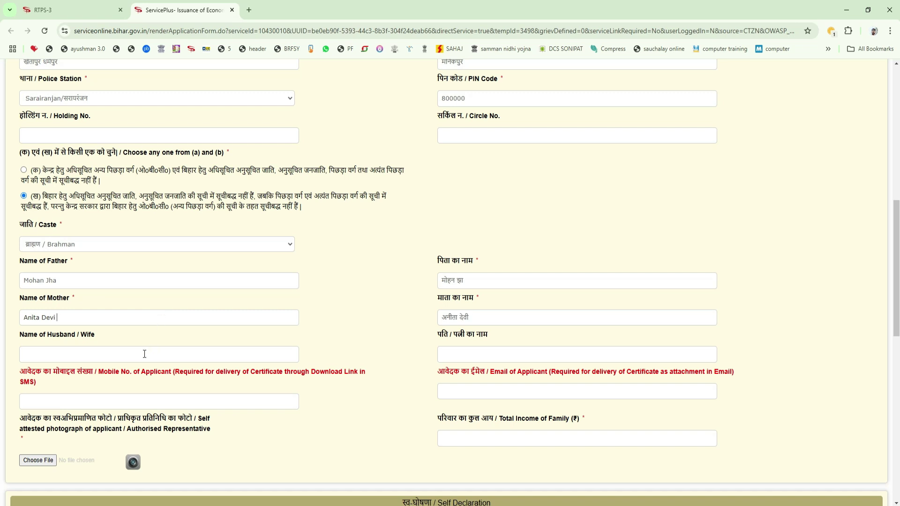
scroll(146, 353, down, 3)
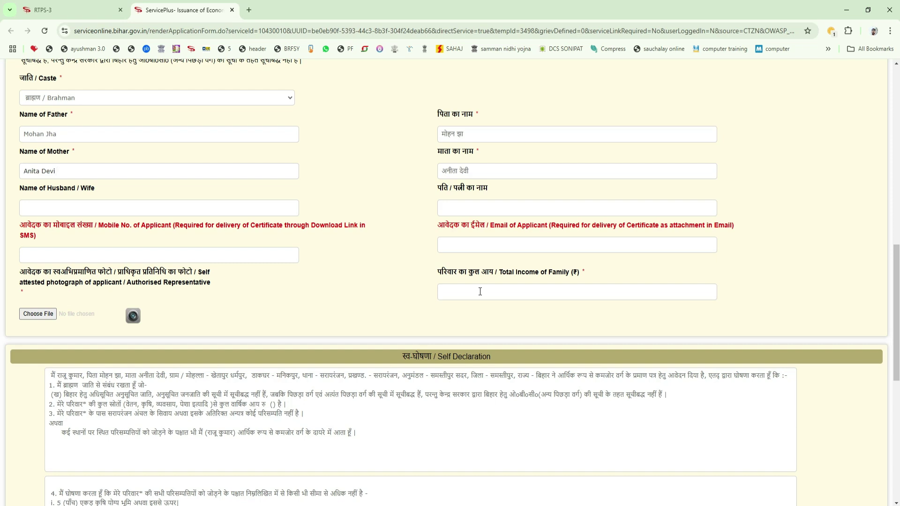
scroll(480, 291, down, 8)
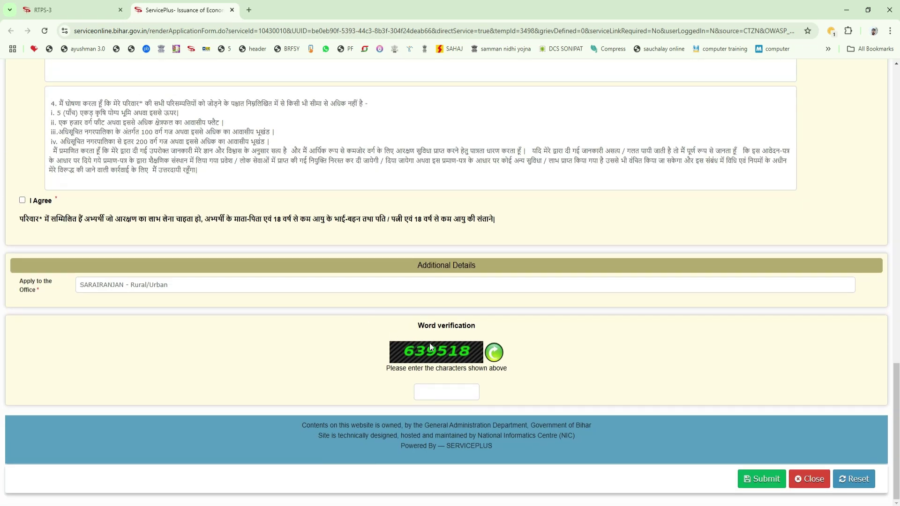